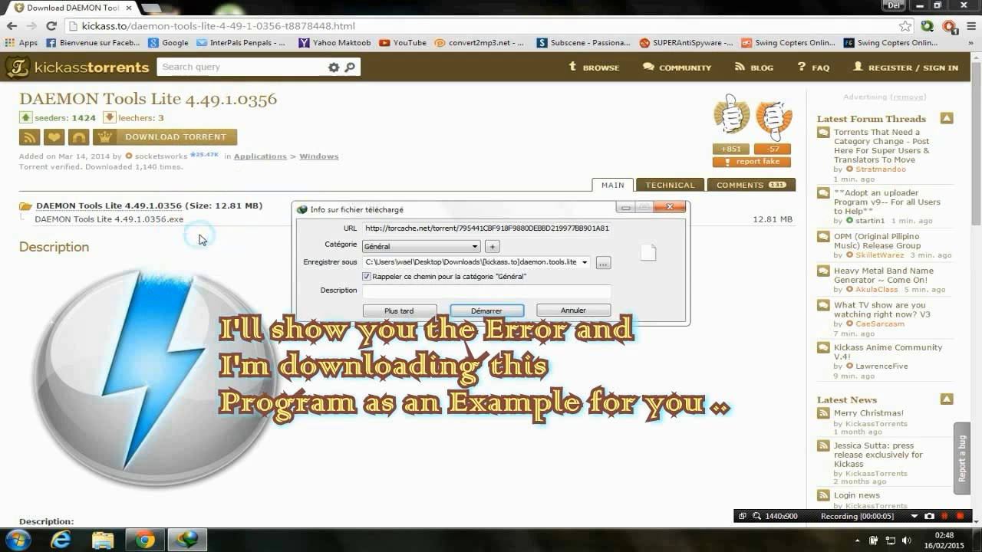
Step: Download the DAEMON Tools Lite 4.49.1.0356 torrent file and add it to µTorrent with the default save folder
{"action": "left_click", "coordinate": [486, 310]}
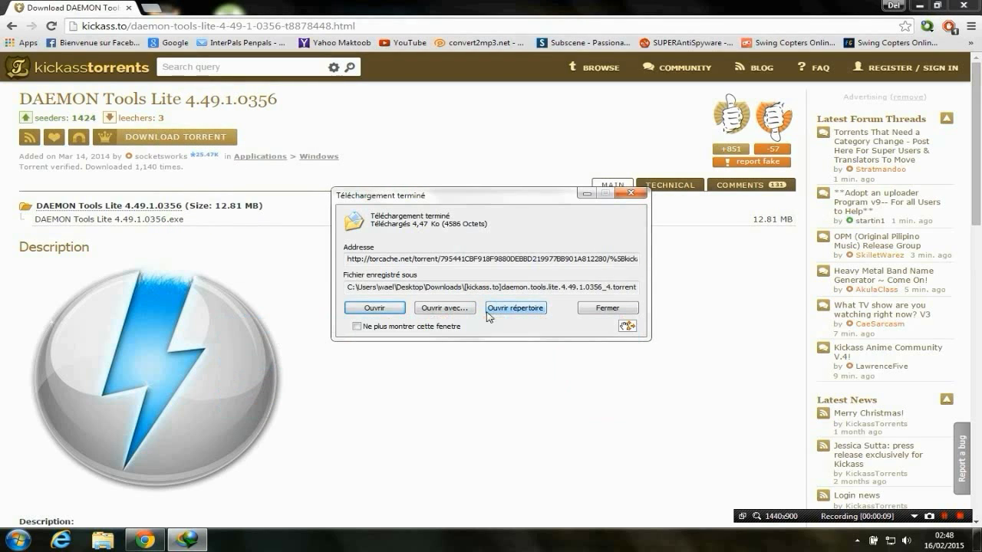
{"action": "left_click", "coordinate": [381, 309]}
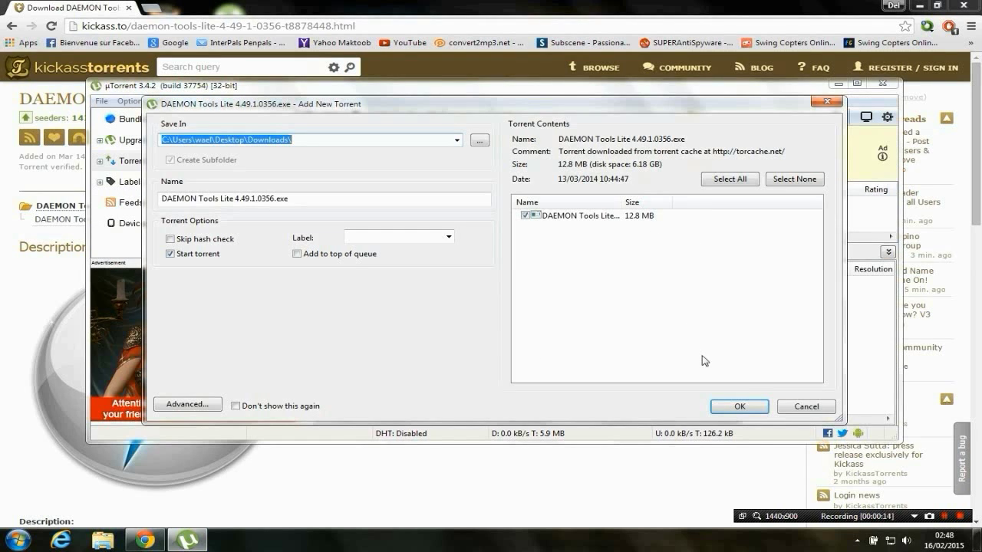
{"action": "left_click", "coordinate": [733, 407]}
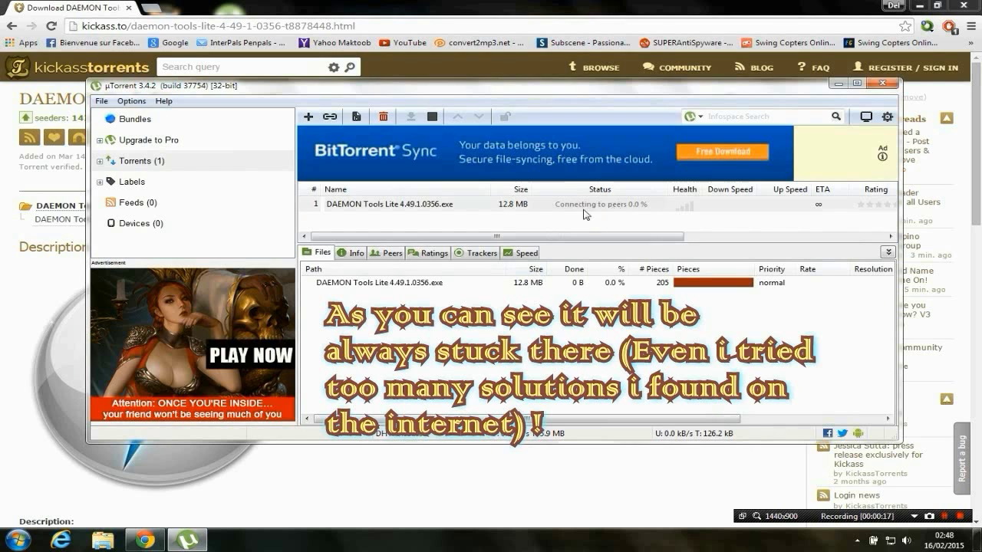
{"action": "double_click", "coordinate": [578, 89]}
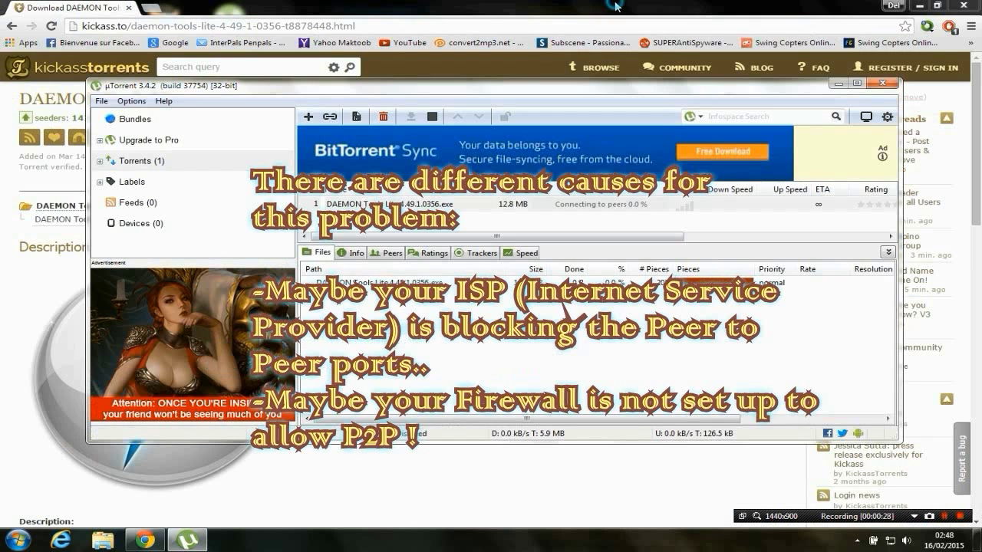
{"action": "double_click", "coordinate": [617, 5]}
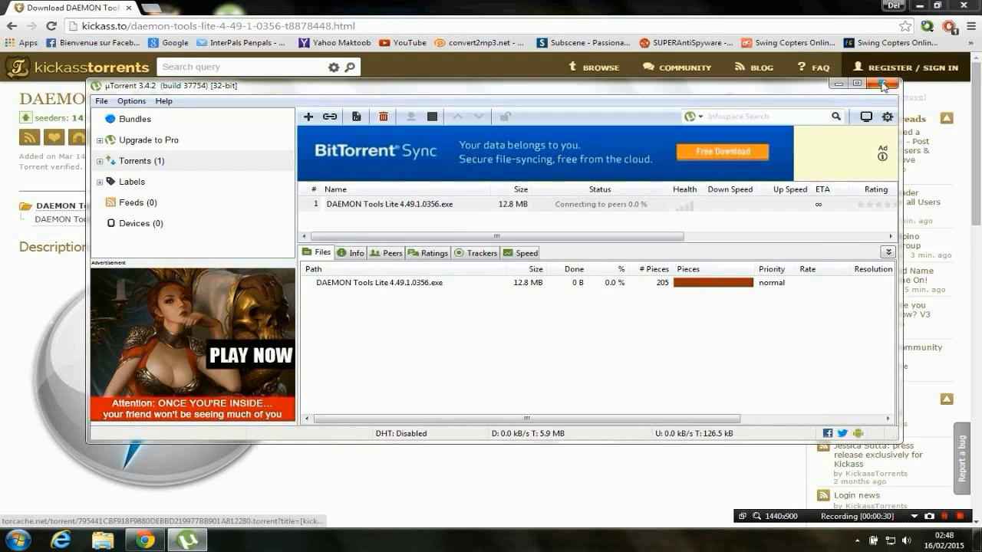
Step: Close the µTorrent window and exit the program completely so it stops running in the background
{"action": "left_click", "coordinate": [884, 81]}
{"action": "left_click", "coordinate": [857, 540]}
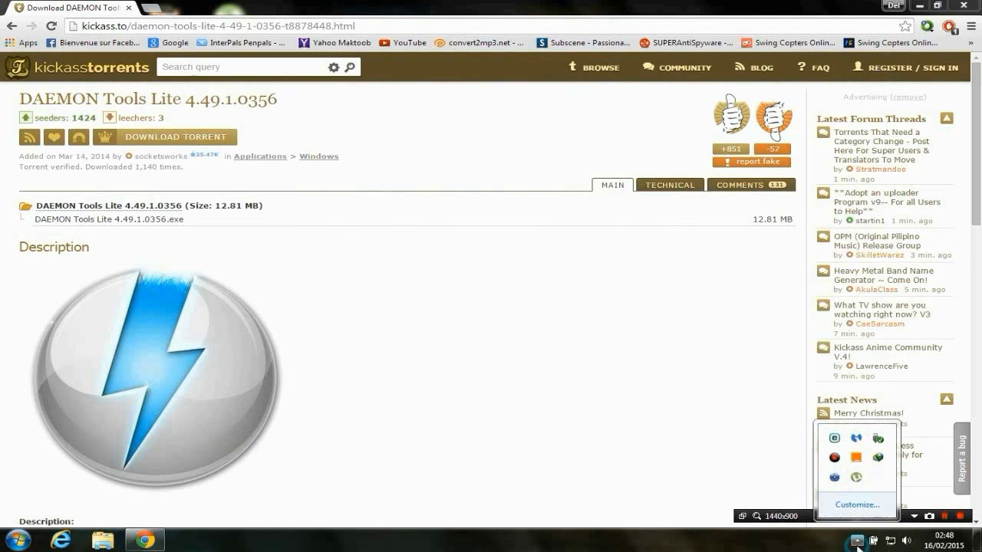
{"action": "right_click", "coordinate": [857, 479]}
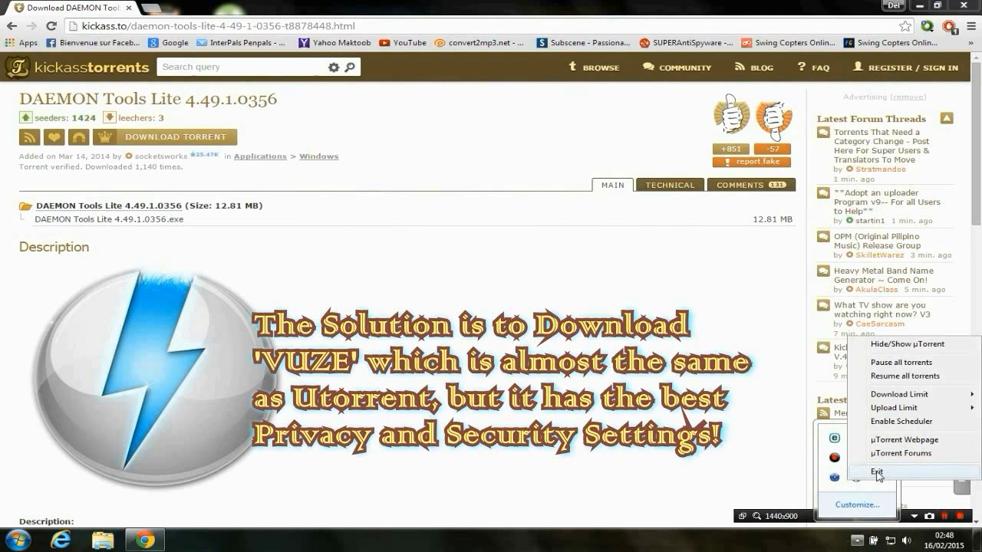
{"action": "left_click", "coordinate": [878, 471]}
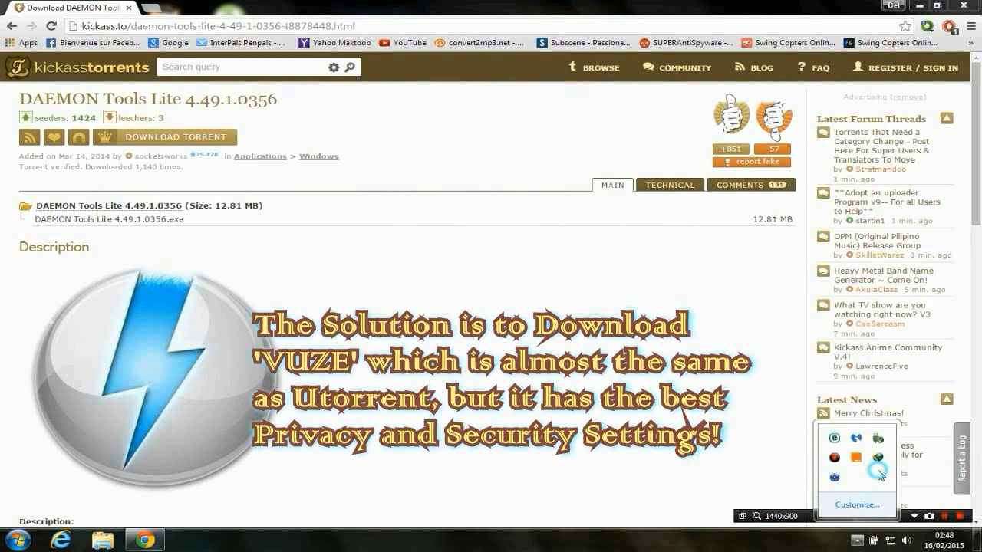
Step: Switch to Vuze from the desktop, accepting the .torrent file association and dismissing the update offer
{"action": "left_click", "coordinate": [913, 6]}
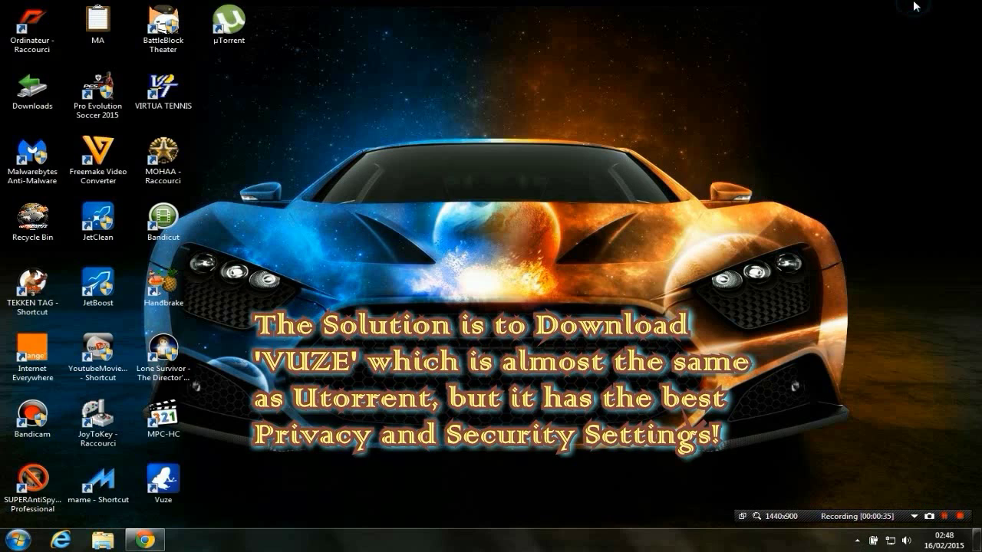
{"action": "left_click", "coordinate": [163, 480]}
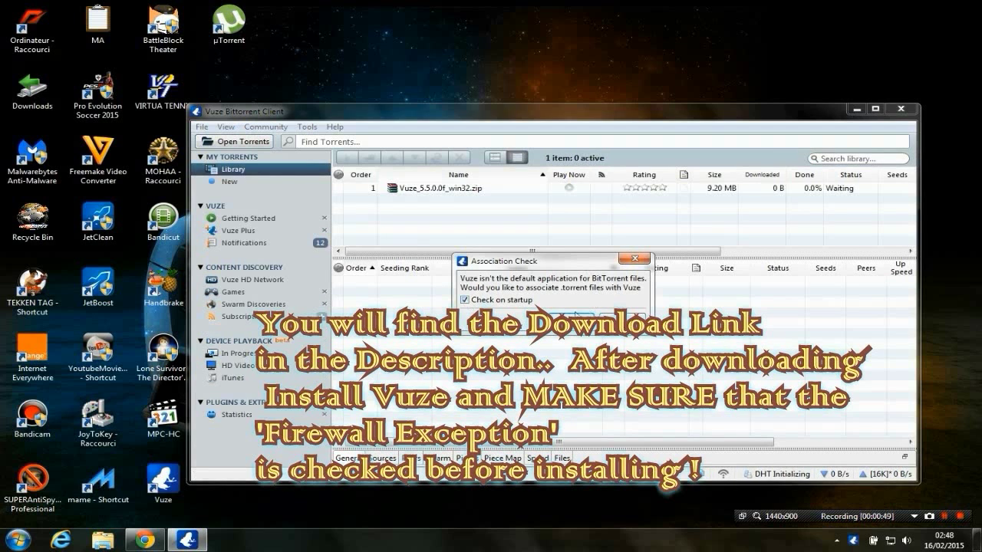
{"action": "left_click", "coordinate": [570, 321]}
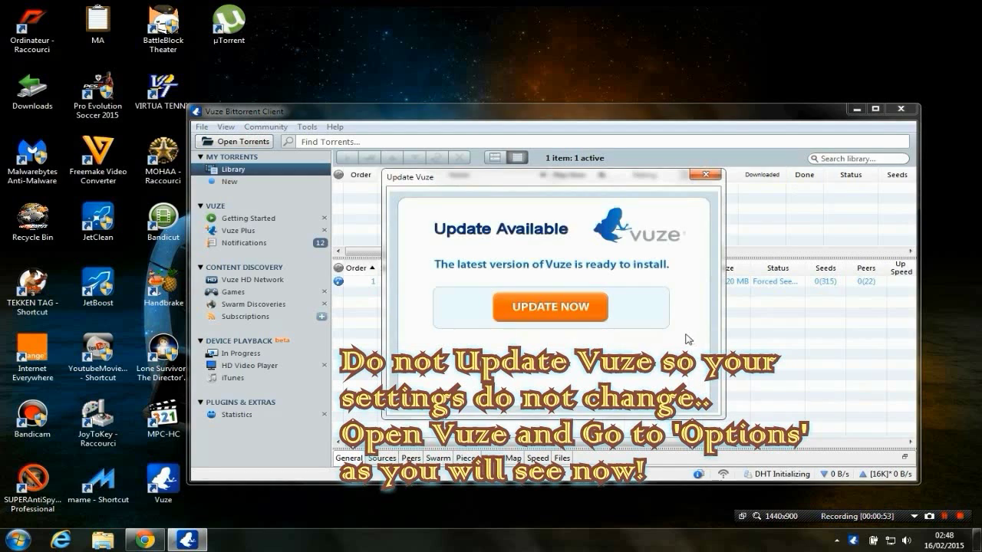
{"action": "left_click", "coordinate": [706, 175]}
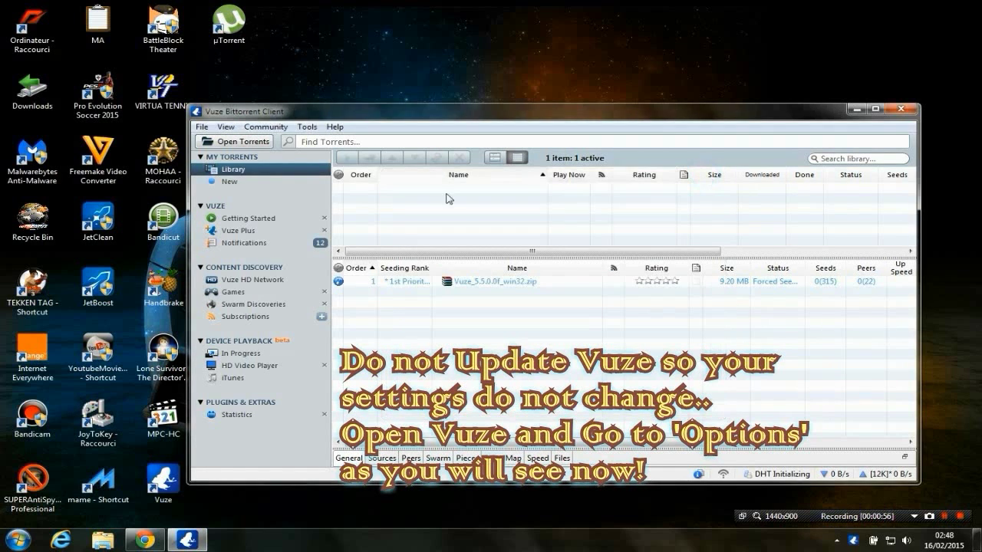
Step: Open the Vuze options and set the user proficiency to Advanced
{"action": "left_click", "coordinate": [202, 128]}
{"action": "mouse_move", "coordinate": [226, 127]}
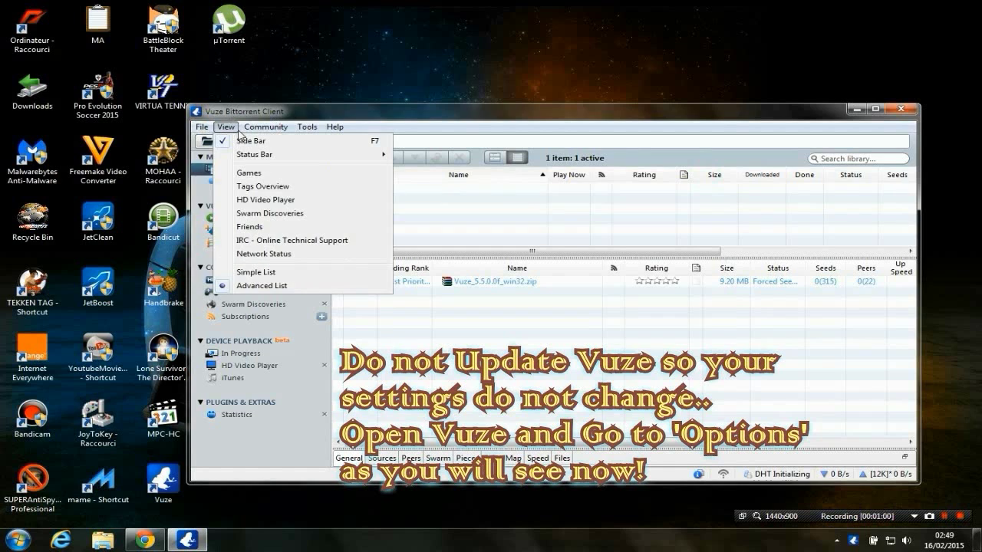
{"action": "mouse_move", "coordinate": [267, 133]}
{"action": "mouse_move", "coordinate": [307, 129]}
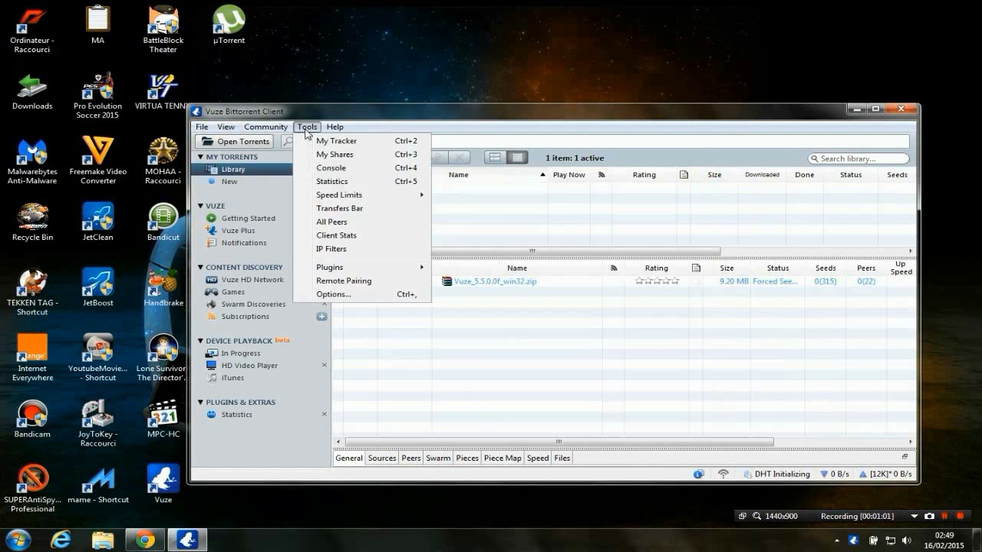
{"action": "left_click", "coordinate": [352, 300]}
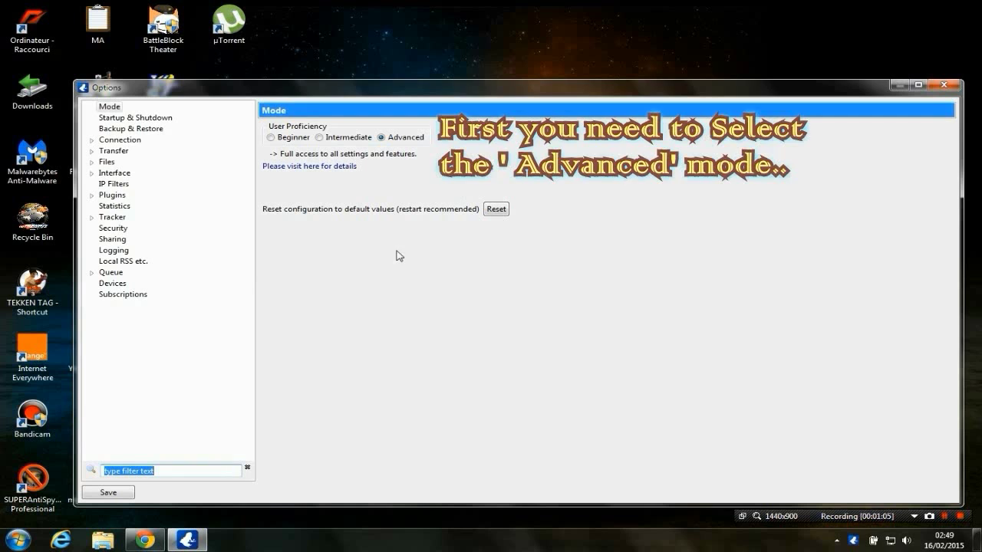
{"action": "left_click", "coordinate": [391, 140]}
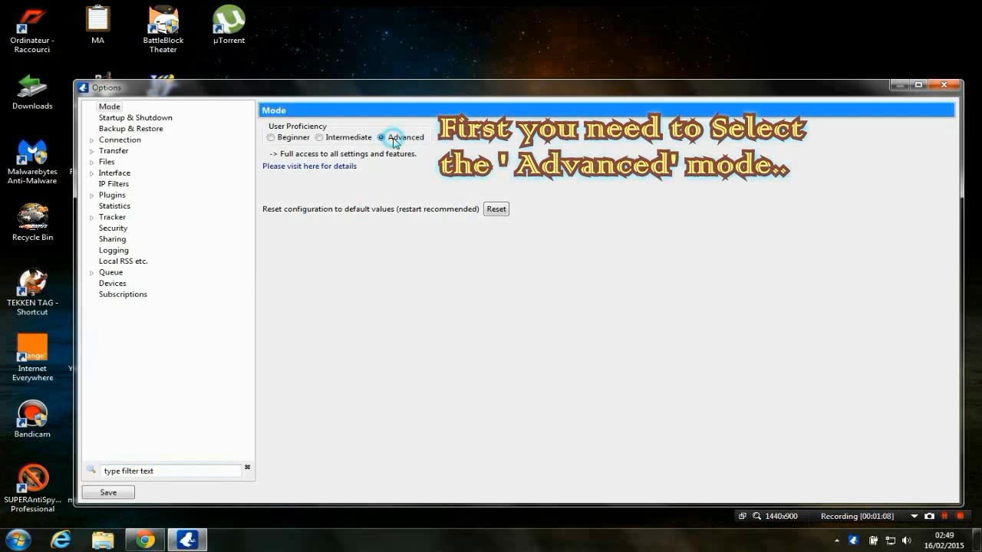
Step: Go through the Connection and Advanced Network settings, and set the minimum transport encryption level to RC4
{"action": "left_click", "coordinate": [108, 141]}
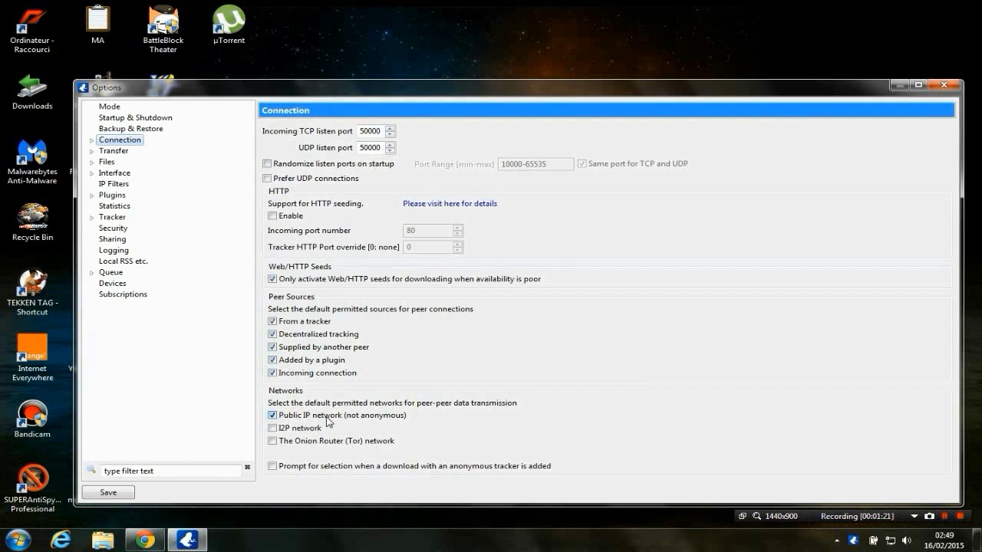
{"action": "left_click", "coordinate": [94, 142]}
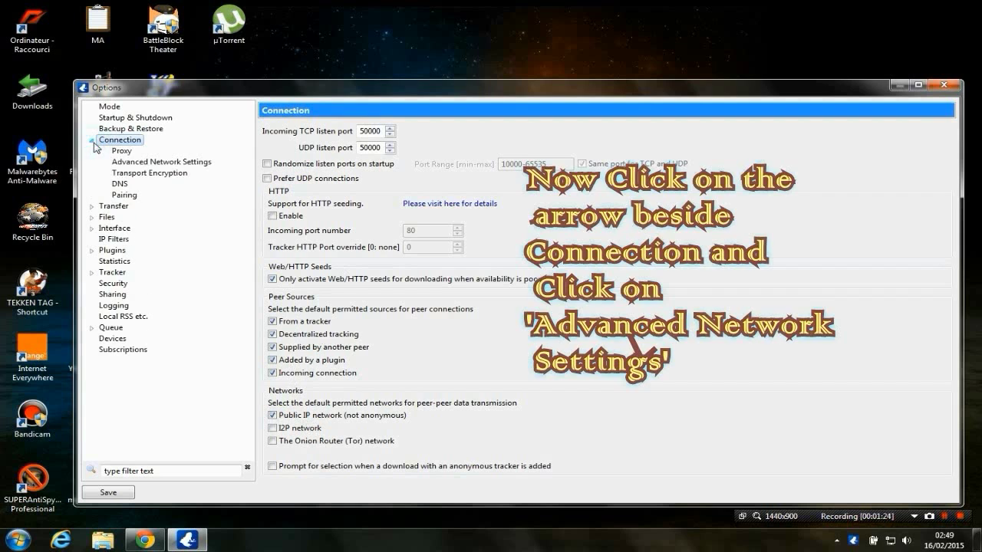
{"action": "left_click", "coordinate": [158, 162]}
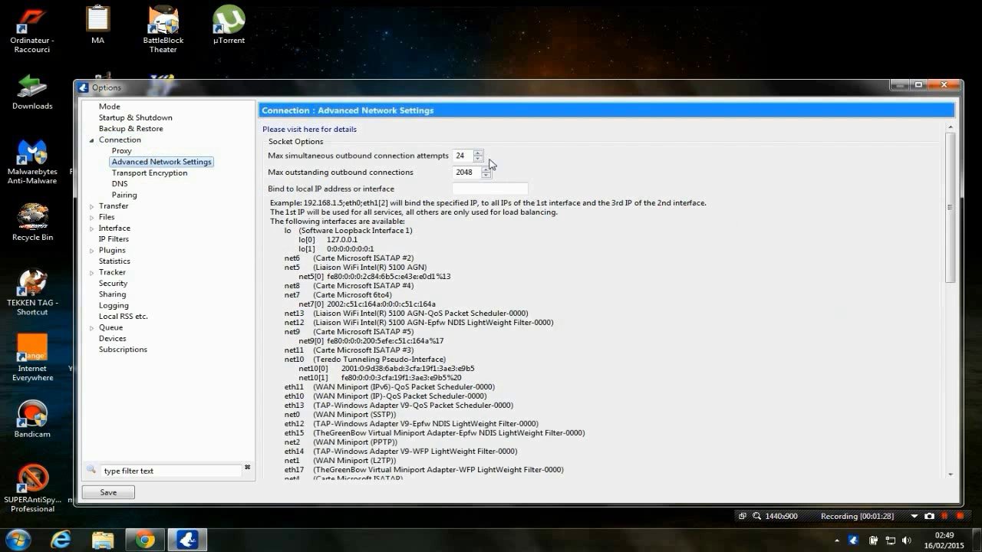
{"action": "left_click", "coordinate": [163, 173]}
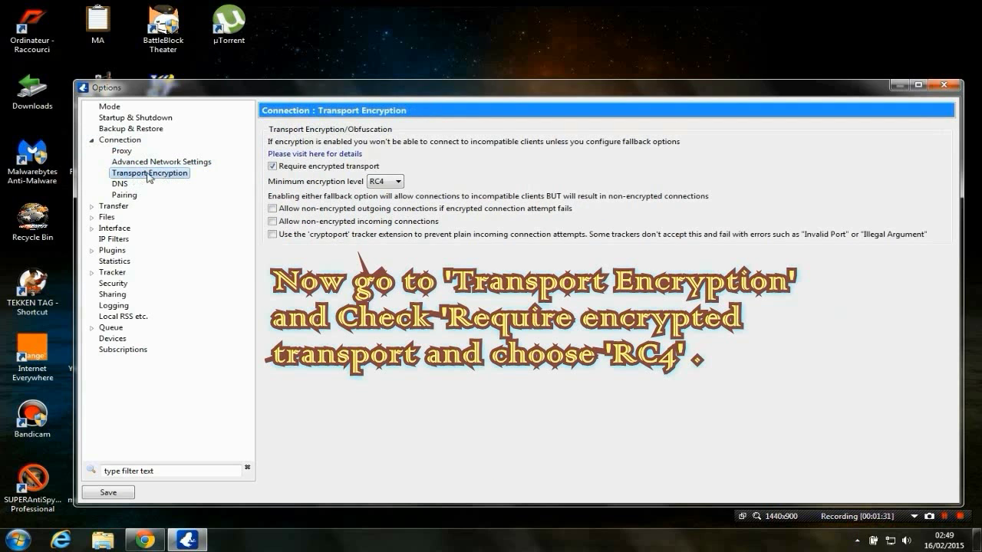
{"action": "left_click", "coordinate": [388, 187]}
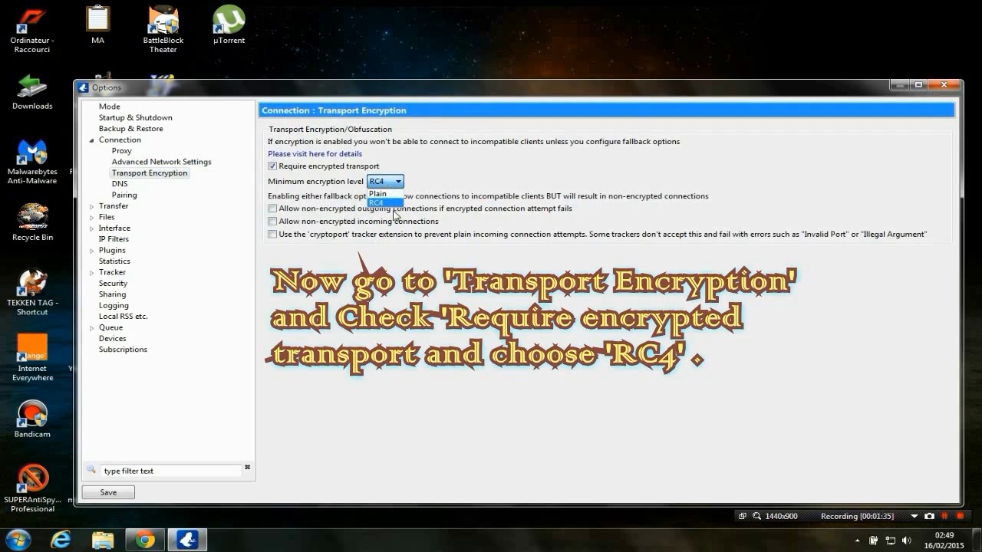
{"action": "left_click", "coordinate": [377, 203]}
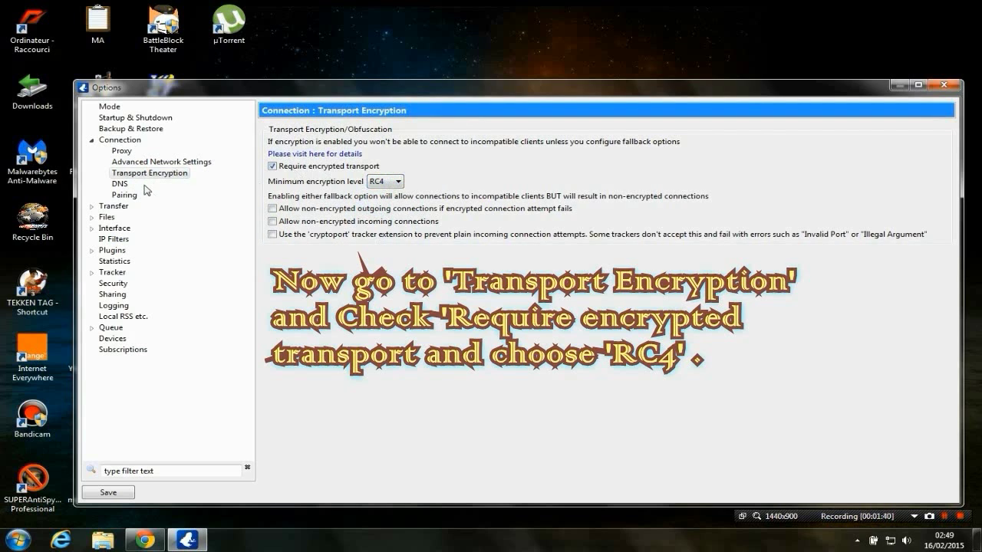
Step: Examine the DNS, Pairing, Transfer, Files, Interface, IP Filters, Security and Queue settings
{"action": "left_click", "coordinate": [120, 184]}
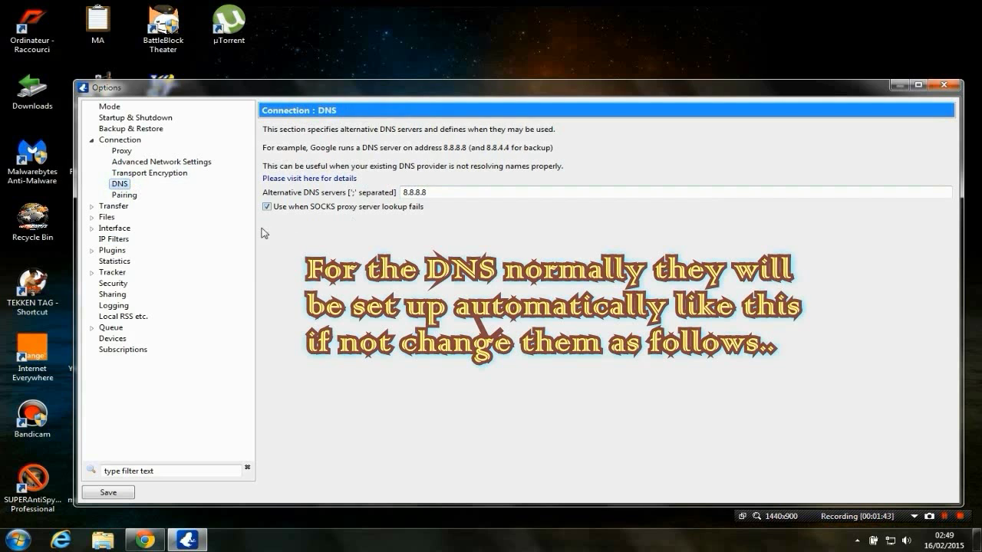
{"action": "left_click", "coordinate": [134, 200]}
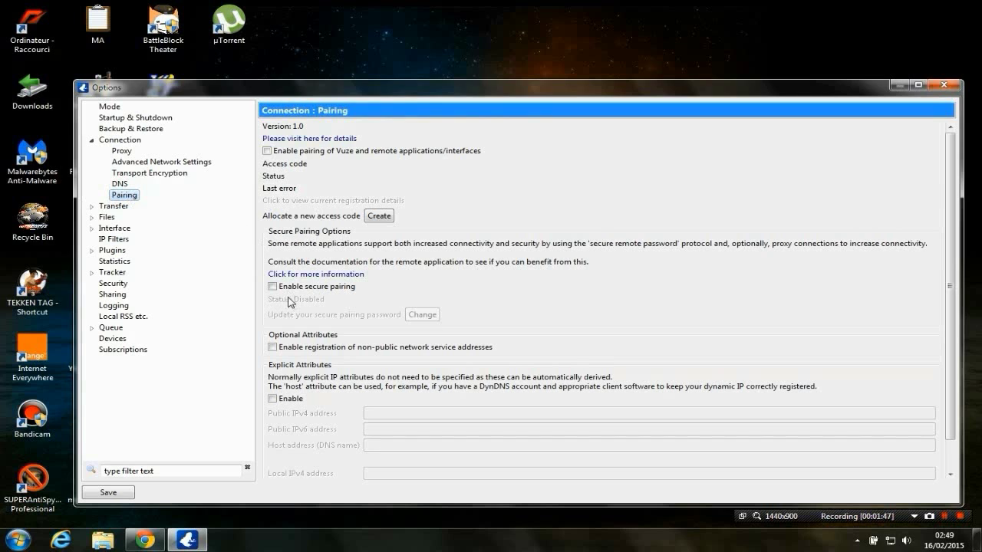
{"action": "left_click", "coordinate": [113, 207]}
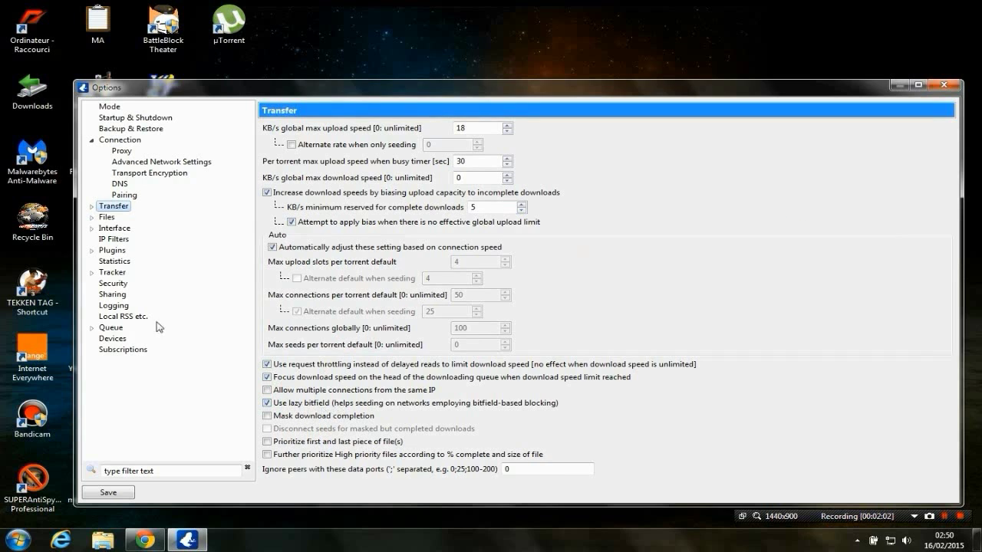
{"action": "left_click", "coordinate": [108, 218]}
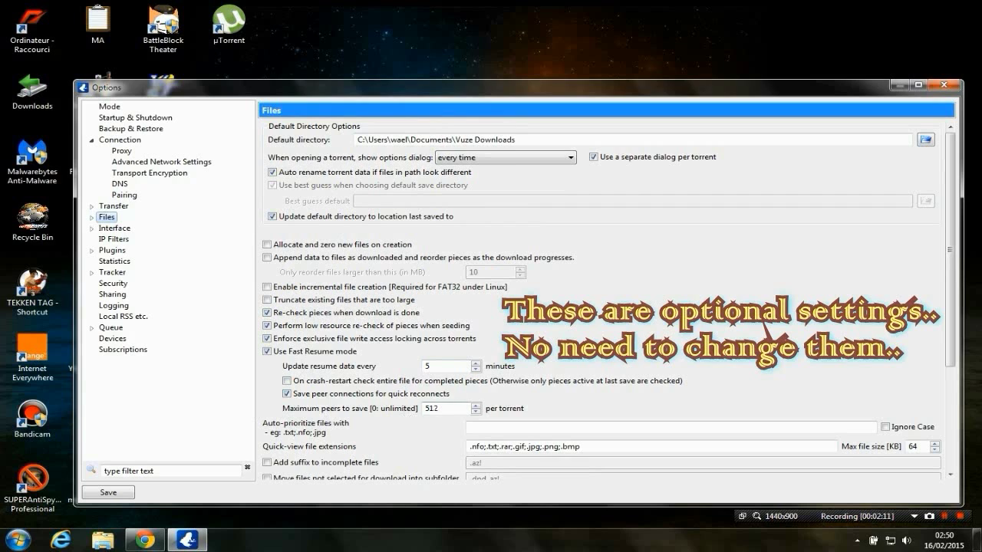
{"action": "left_click", "coordinate": [111, 228]}
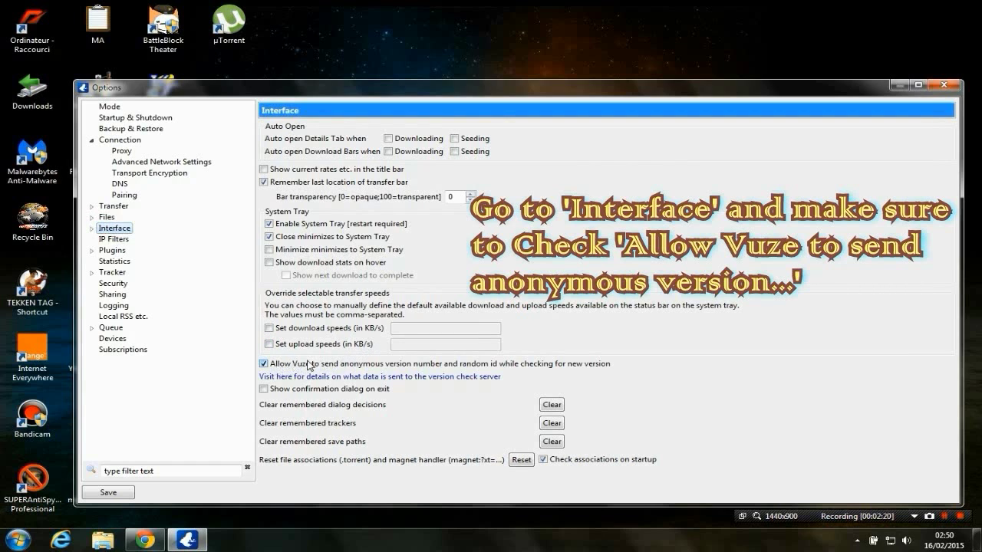
{"action": "left_click", "coordinate": [119, 241]}
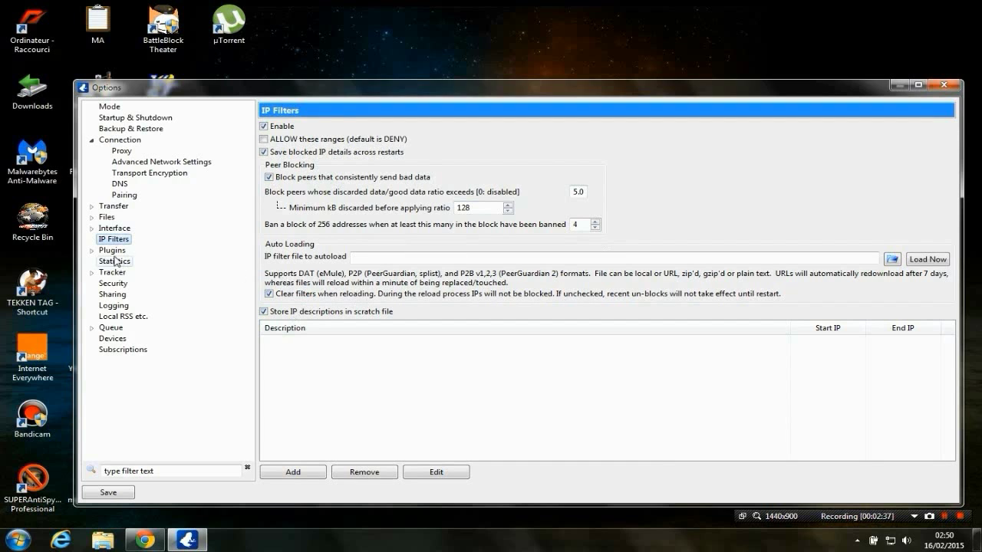
{"action": "left_click", "coordinate": [113, 284]}
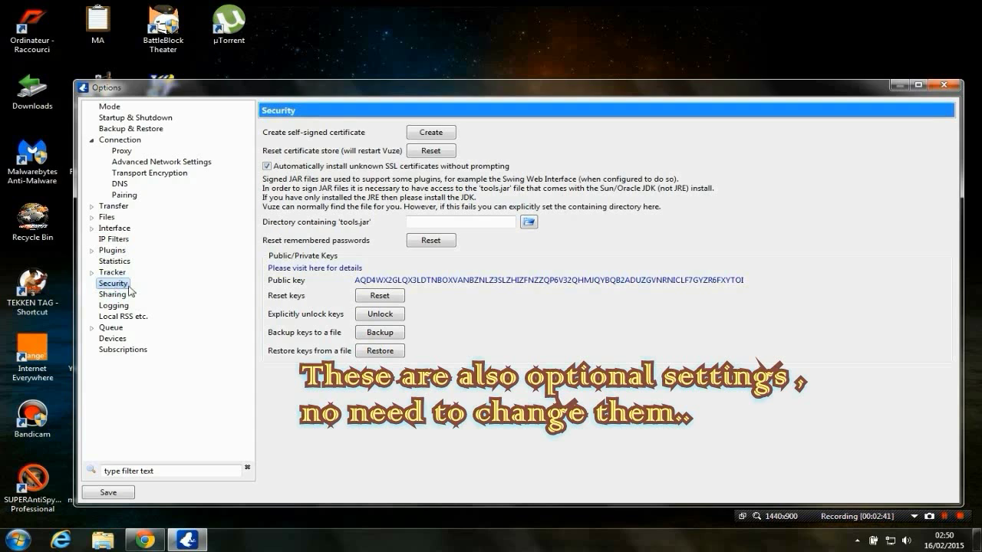
{"action": "left_click", "coordinate": [108, 328]}
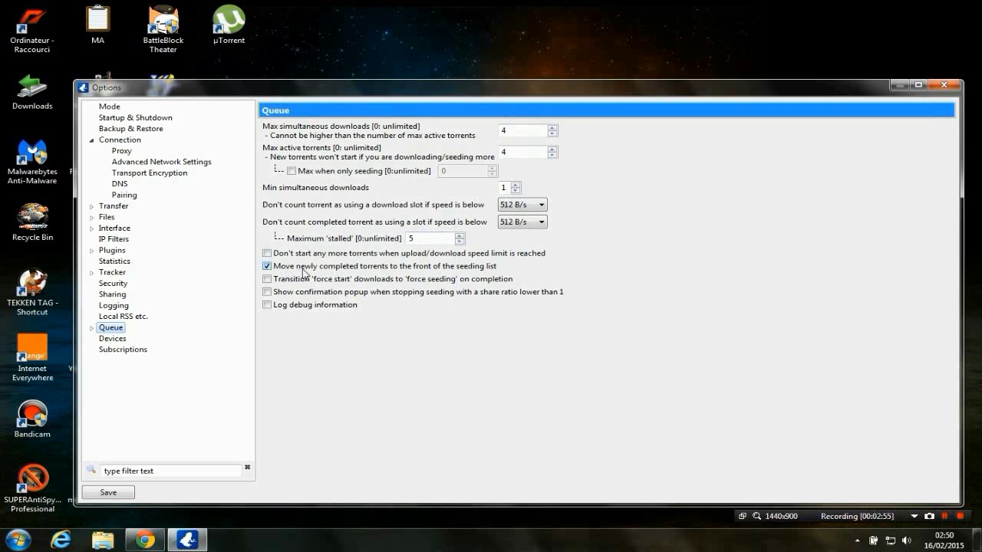
Step: Save the Vuze settings and close the options window
{"action": "left_click", "coordinate": [109, 494]}
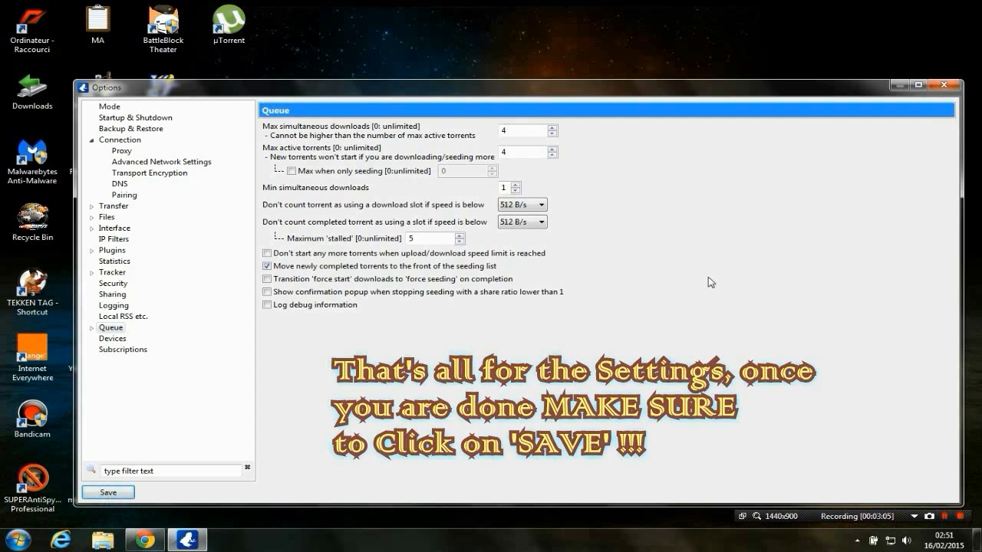
{"action": "left_click", "coordinate": [951, 85]}
Step: Restart Vuze and dismiss the update offer without installing it
{"action": "left_click", "coordinate": [201, 127]}
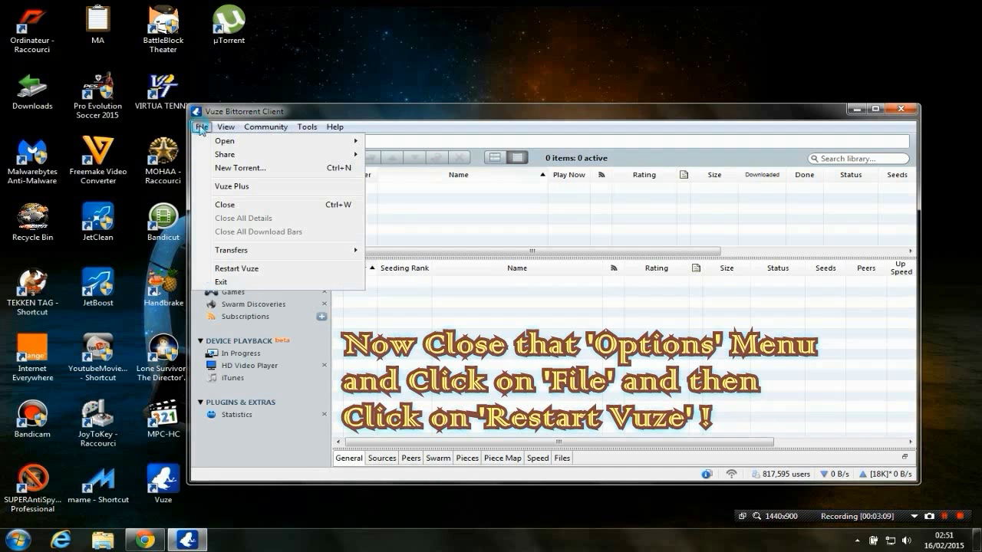
{"action": "left_click", "coordinate": [254, 274]}
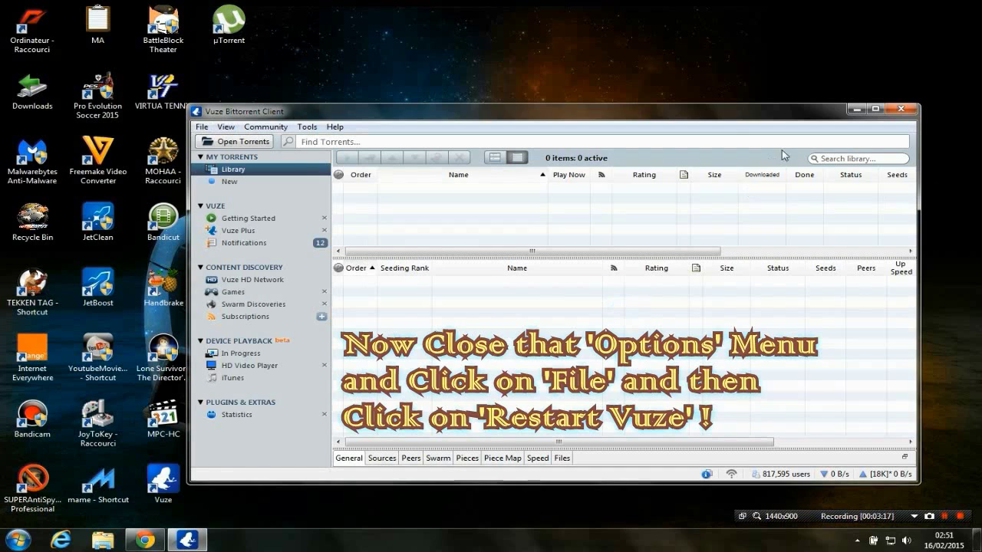
{"action": "left_click", "coordinate": [201, 126]}
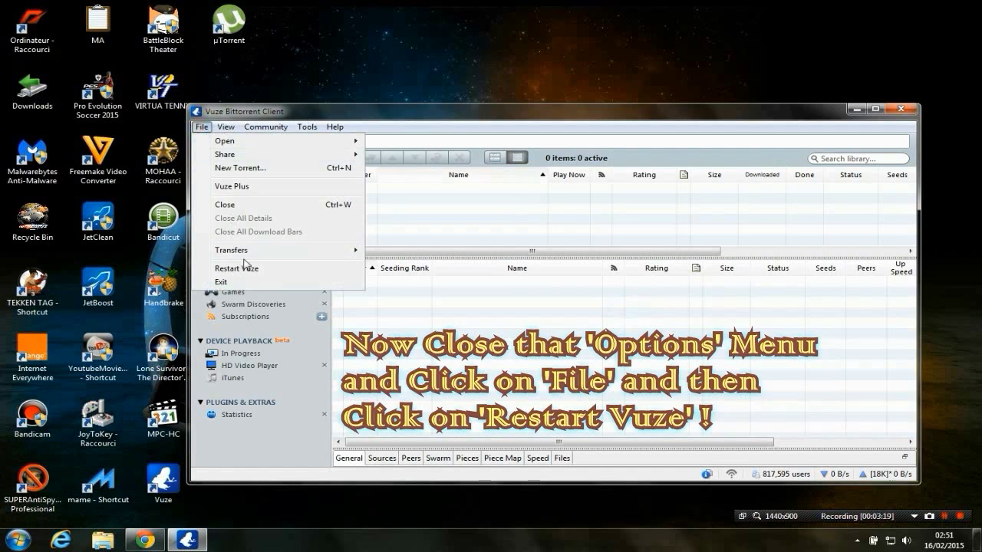
{"action": "left_click", "coordinate": [232, 269]}
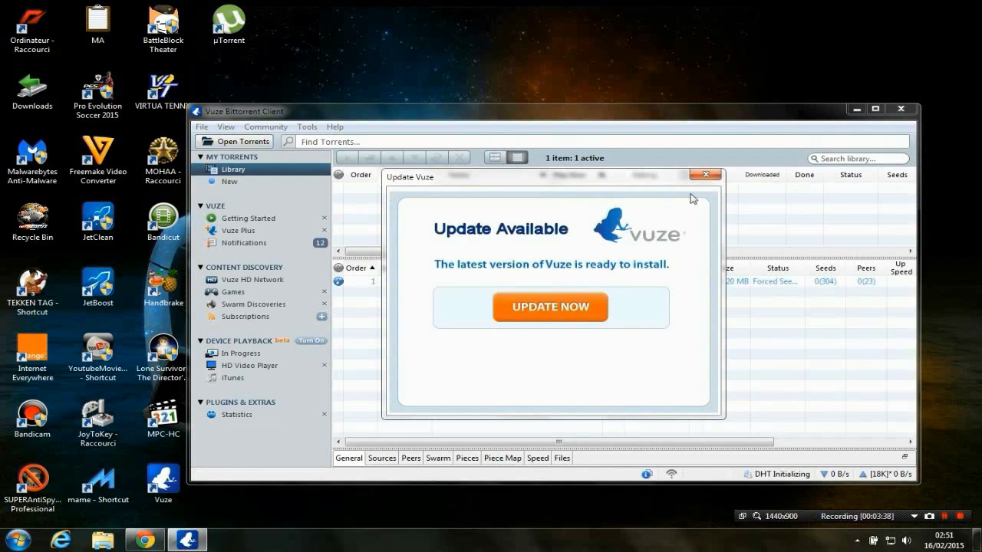
{"action": "left_click", "coordinate": [709, 175]}
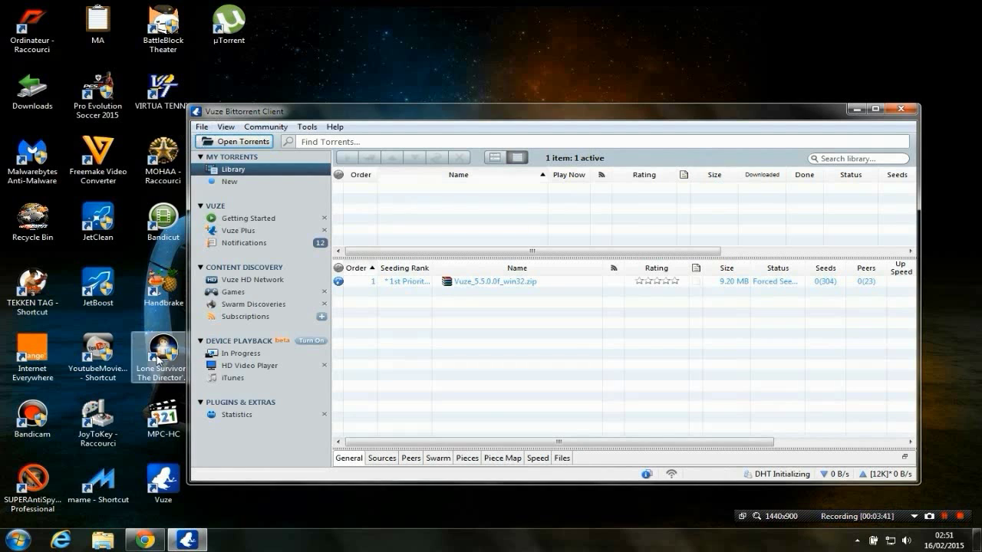
Step: Start downloading the first DAEMON Tools Lite torrent from the Downloads folder in Vuze and show the active downloads
{"action": "double_click", "coordinate": [22, 106]}
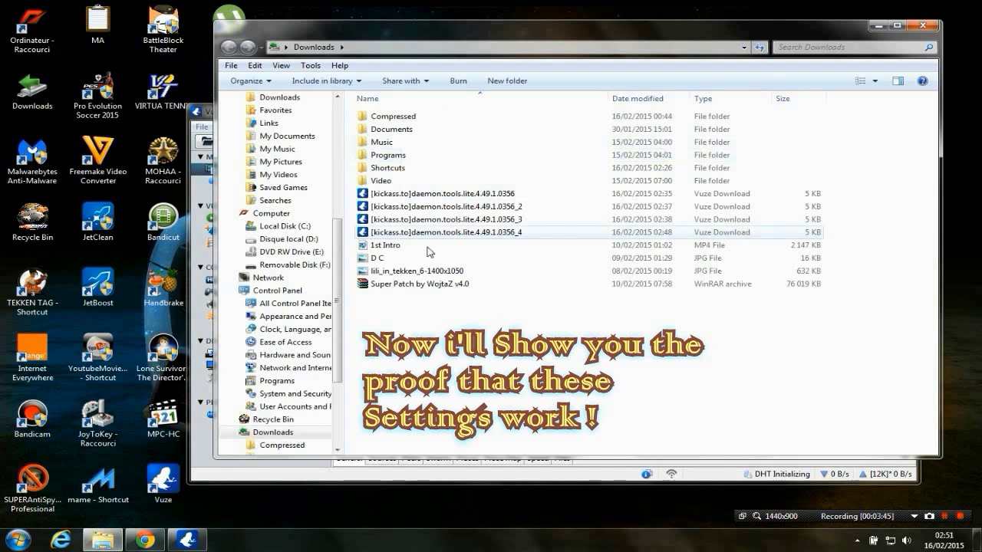
{"action": "left_click", "coordinate": [434, 196]}
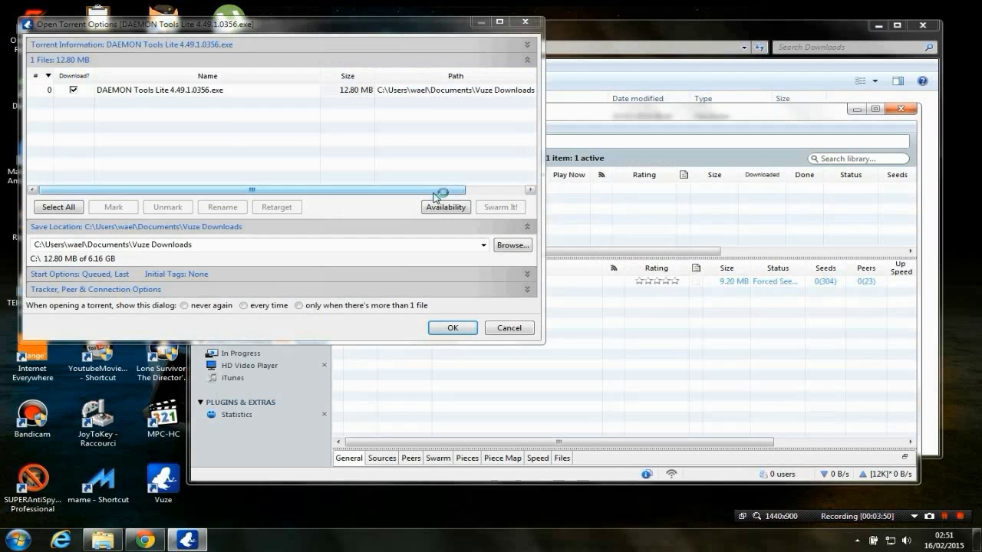
{"action": "left_click", "coordinate": [447, 327]}
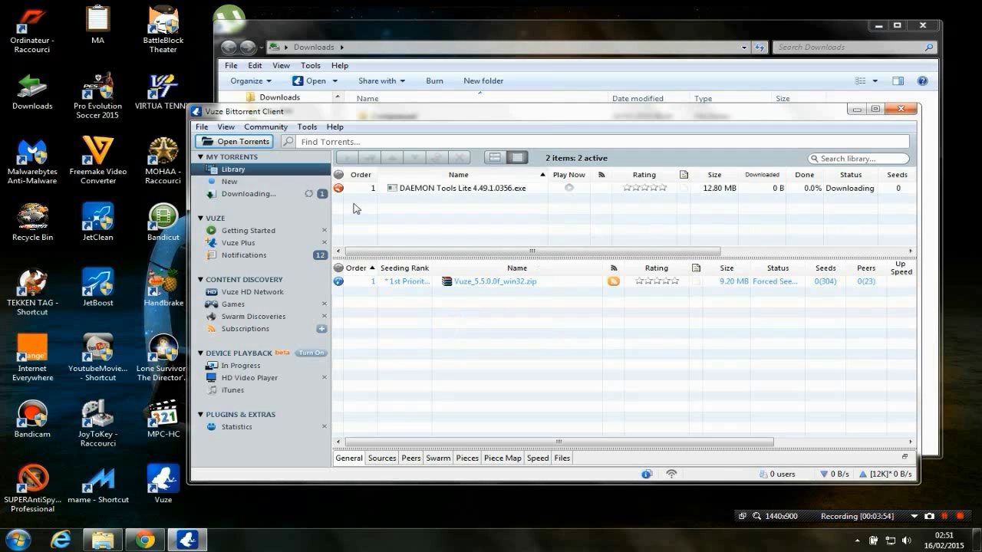
{"action": "left_click", "coordinate": [265, 196]}
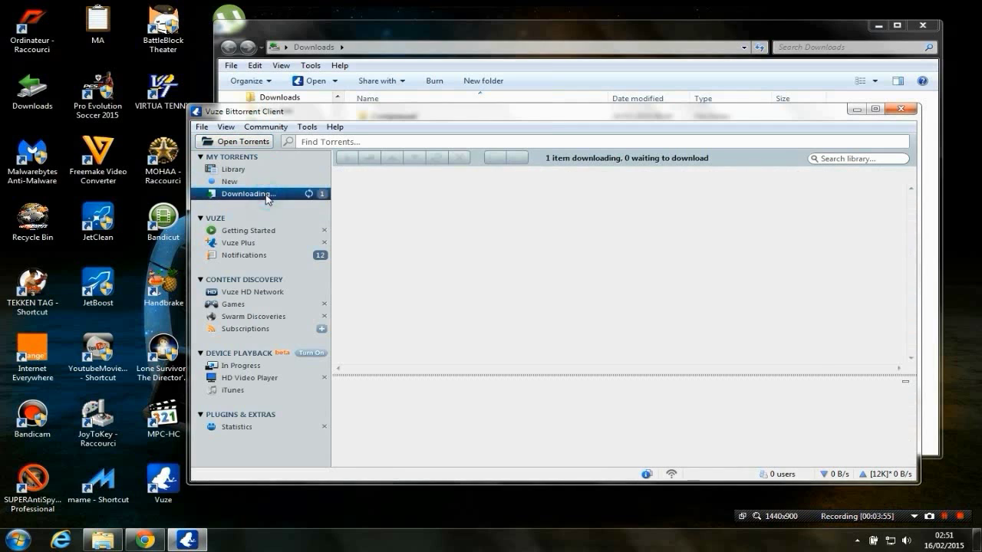